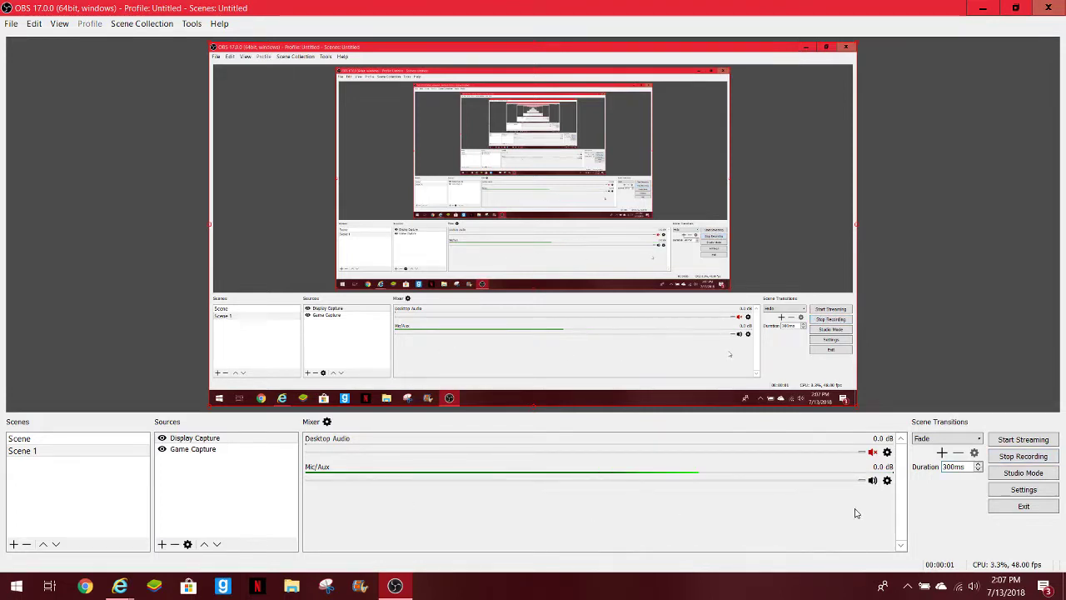
- Switch to the Internet Explorer window on DaFont and open a blank new tab beside it
click(120, 586)
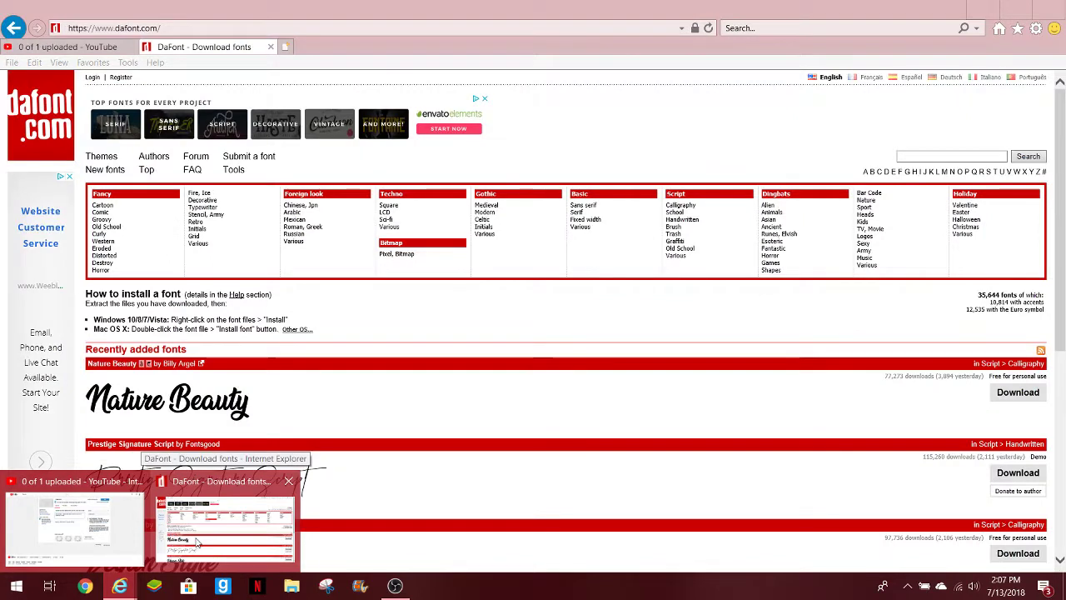
click(193, 533)
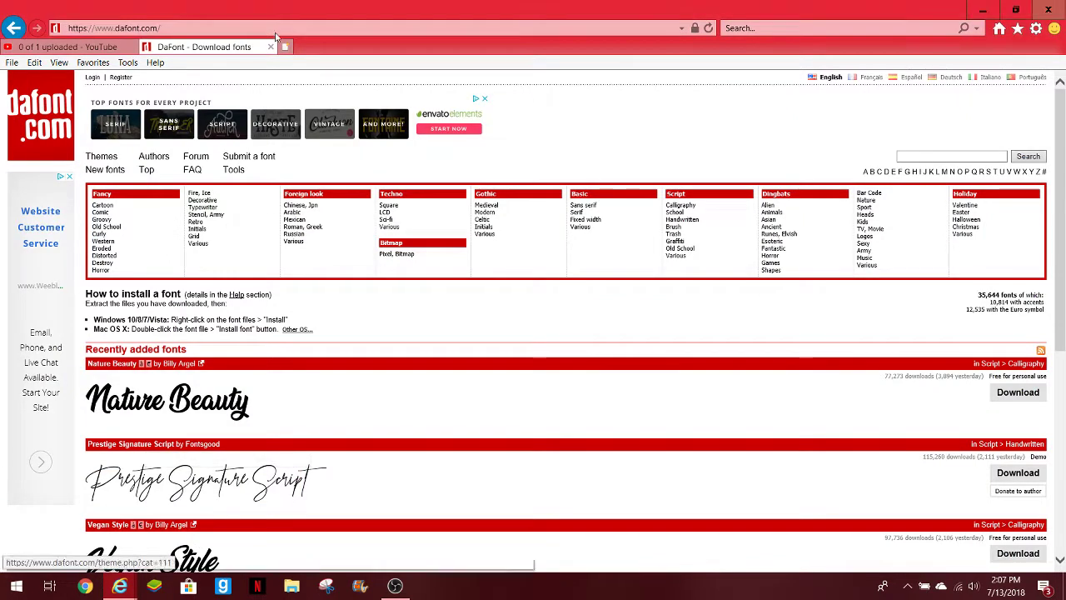
click(284, 47)
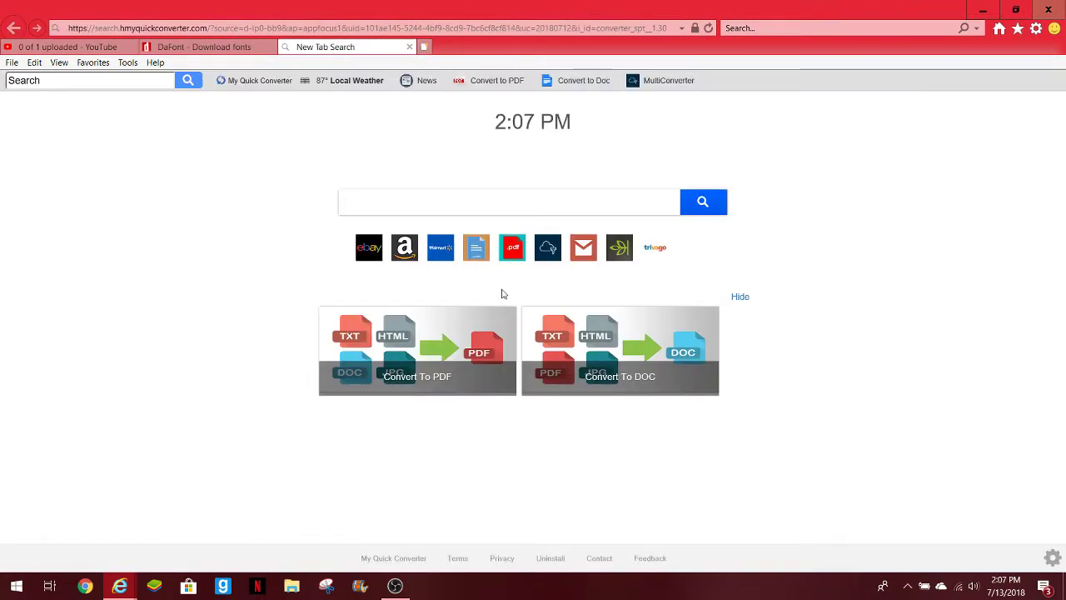
- Replace the address with 'ONLINE' and load the 'Online Photo Editor | Pixlr Editor' suggestion
click(354, 30)
key(BackSpace)
text(ONLI)
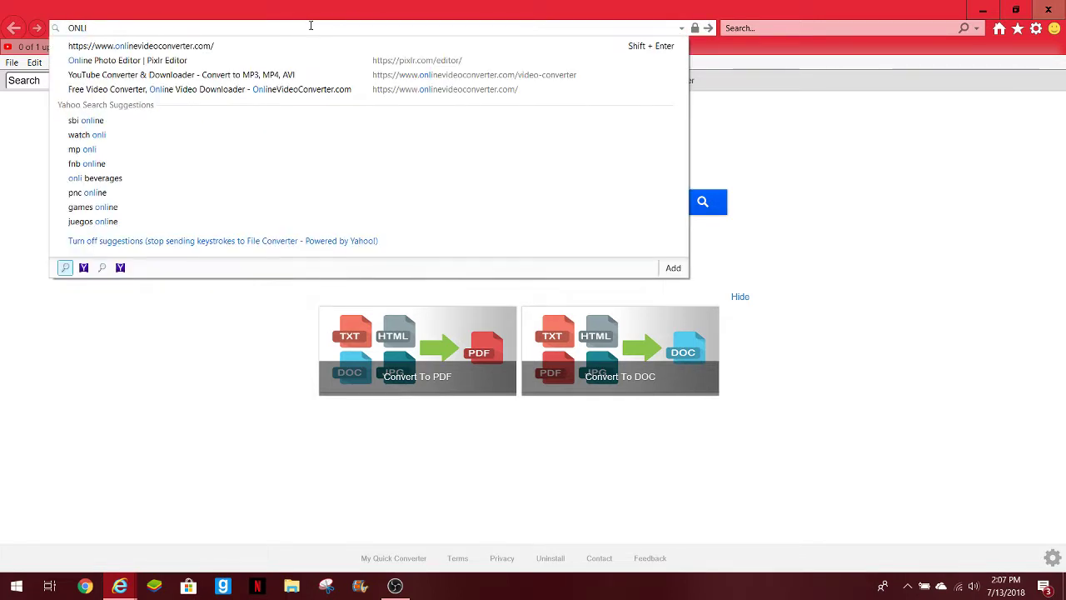
text(NE)
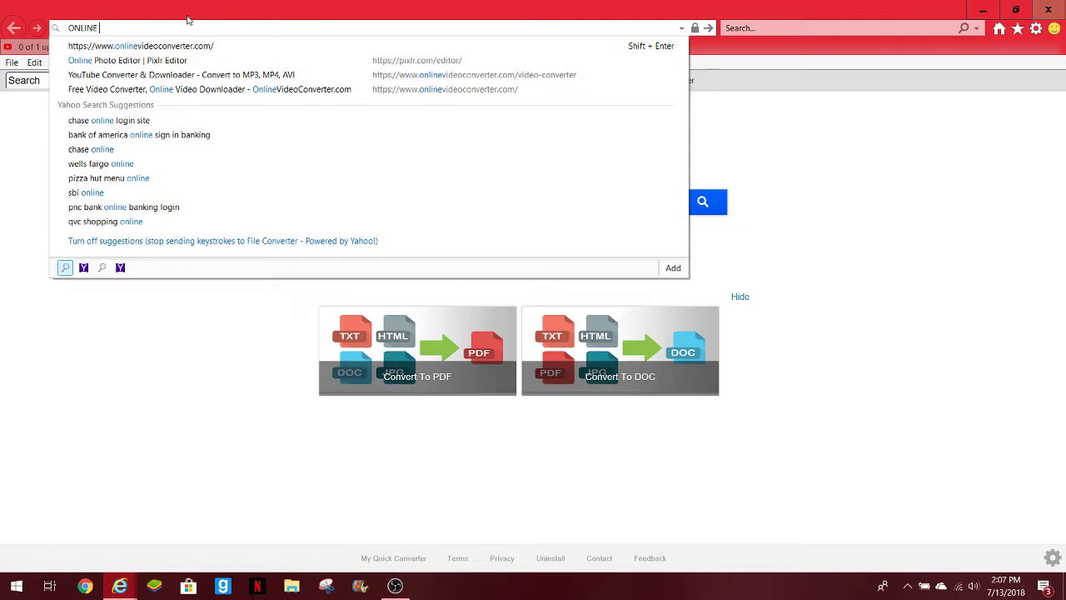
click(133, 60)
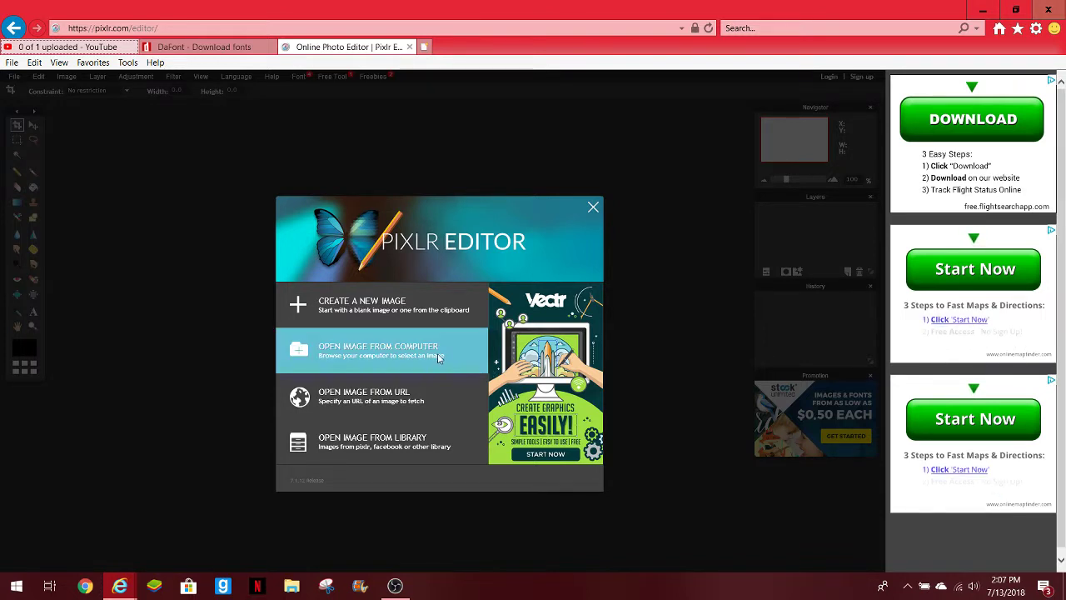
- Create a transparent 800×600 Untitled canvas, enlarge its window, and return to the DaFont tab
click(400, 306)
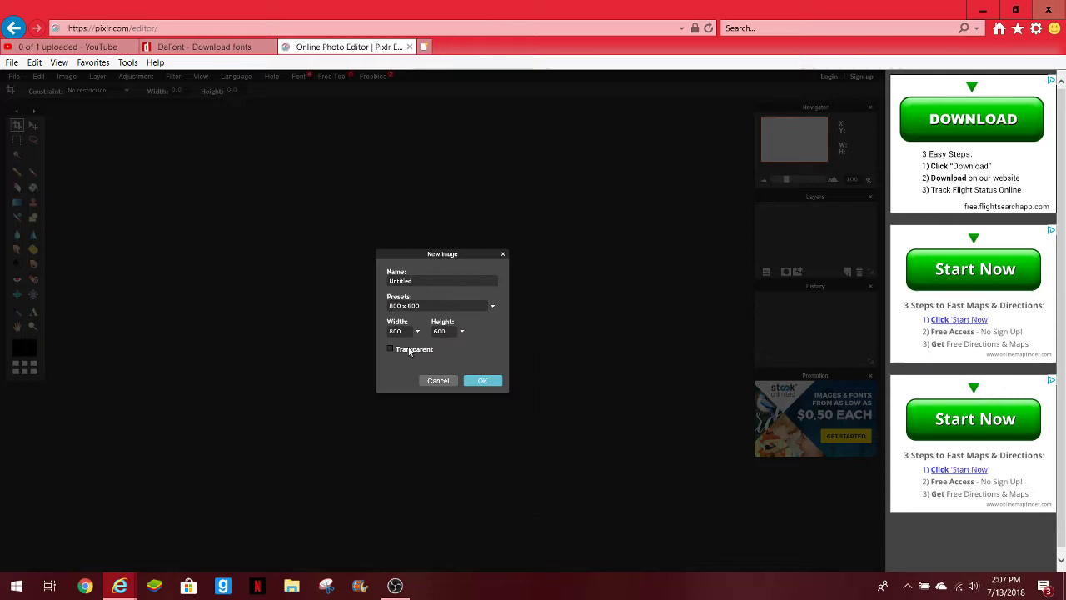
click(392, 349)
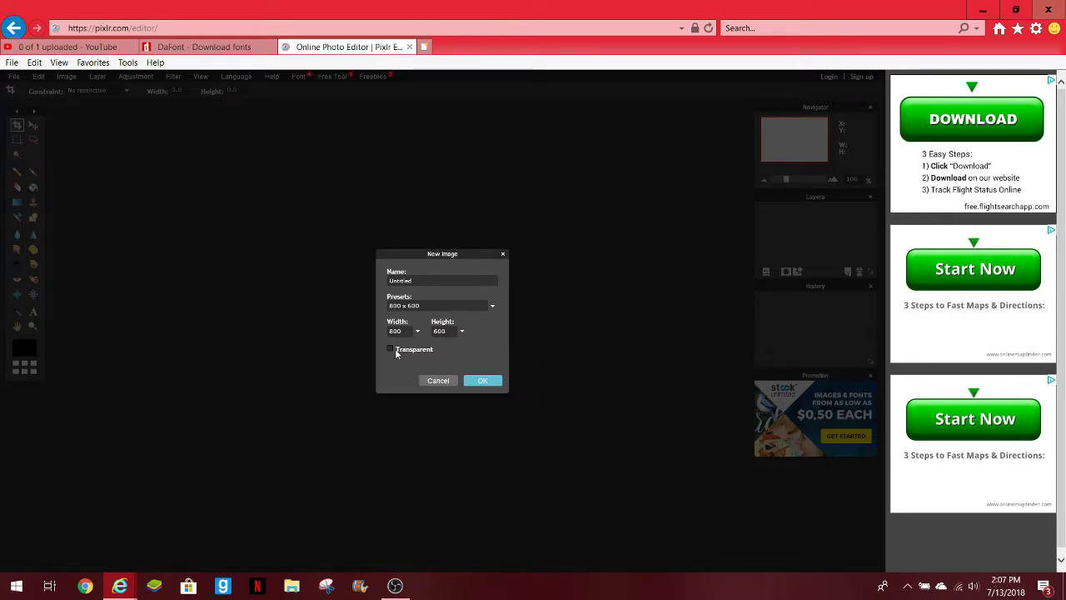
click(482, 381)
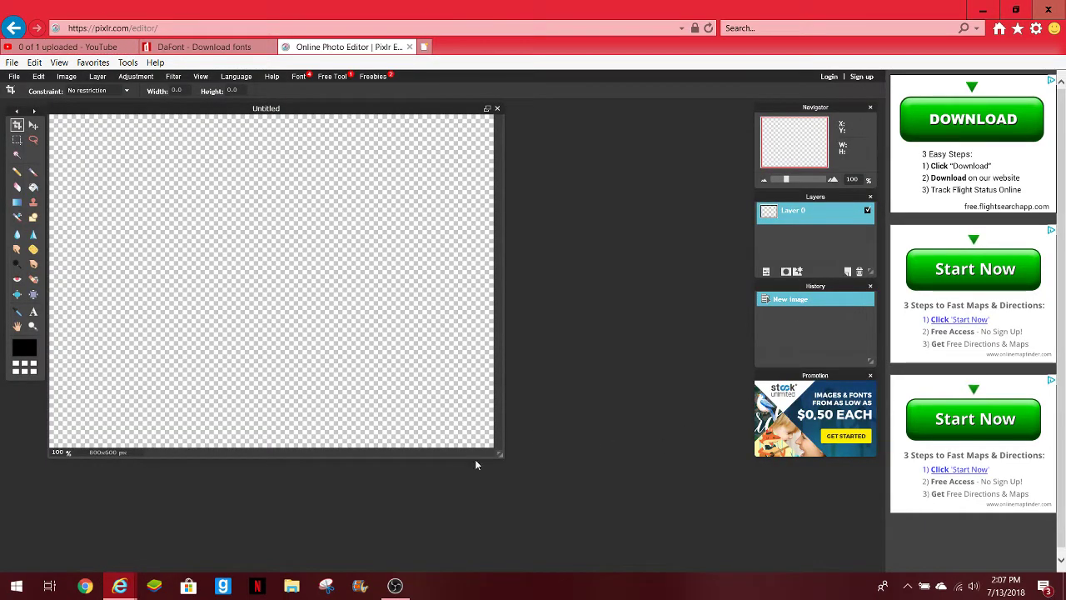
drag(499, 453, 584, 510)
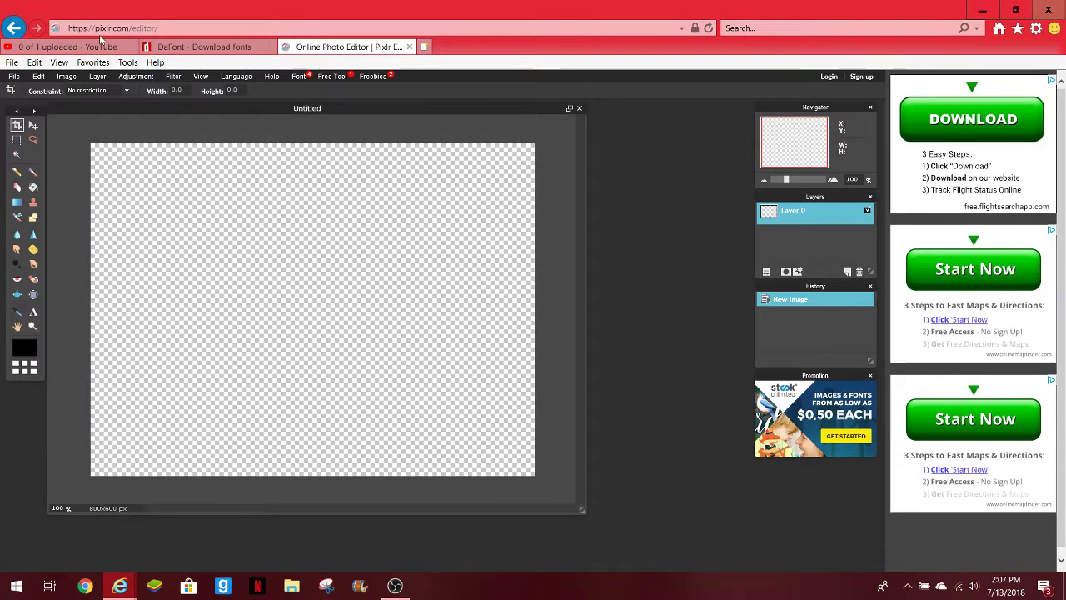
click(171, 49)
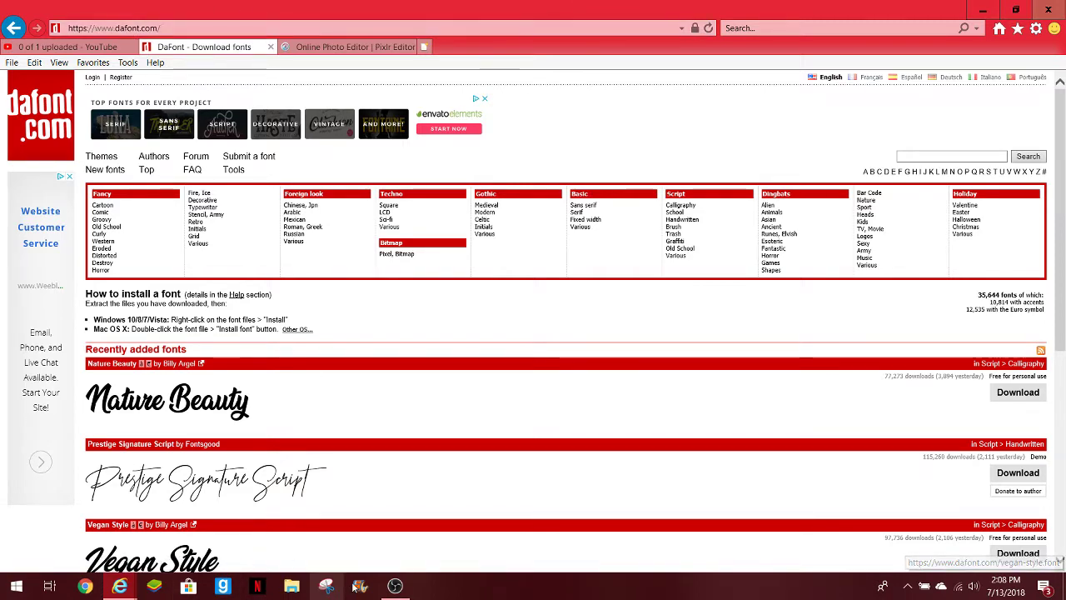
- Return from OBS to the DaFont browser window
click(393, 585)
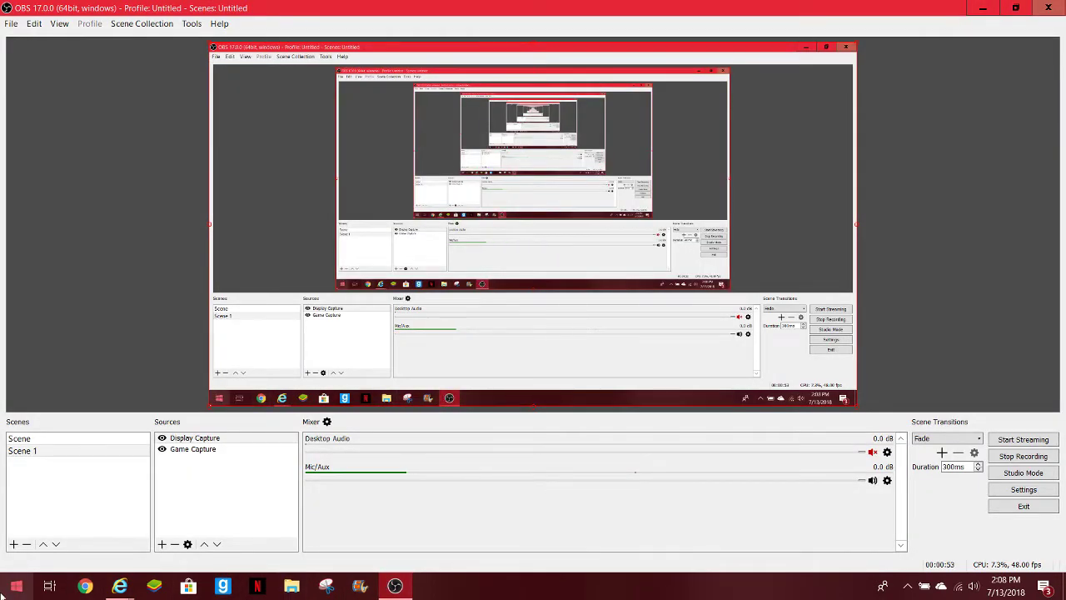
mouse_move(117, 570)
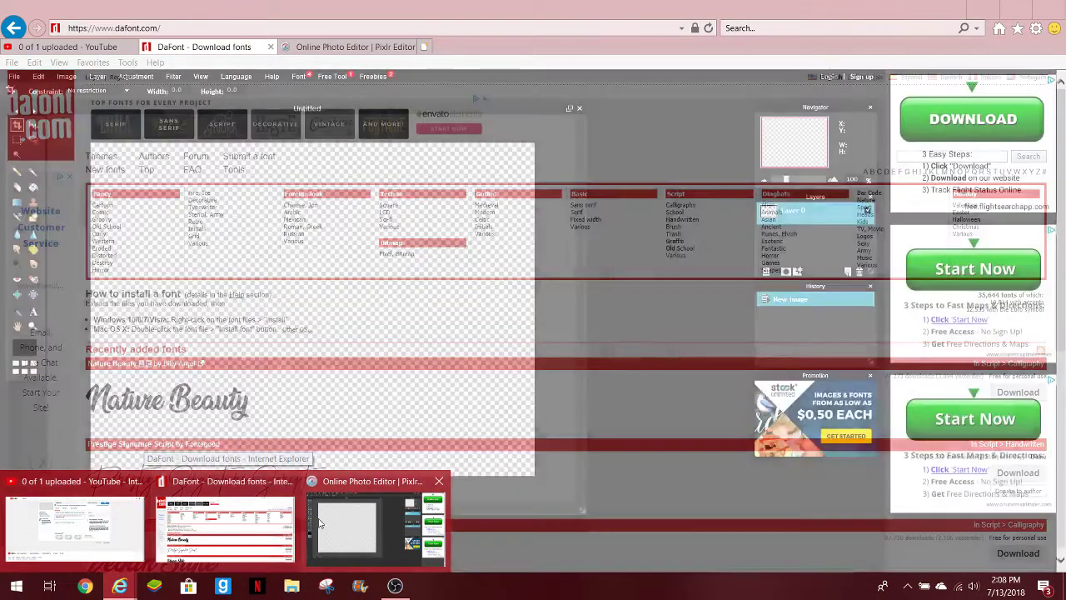
click(257, 531)
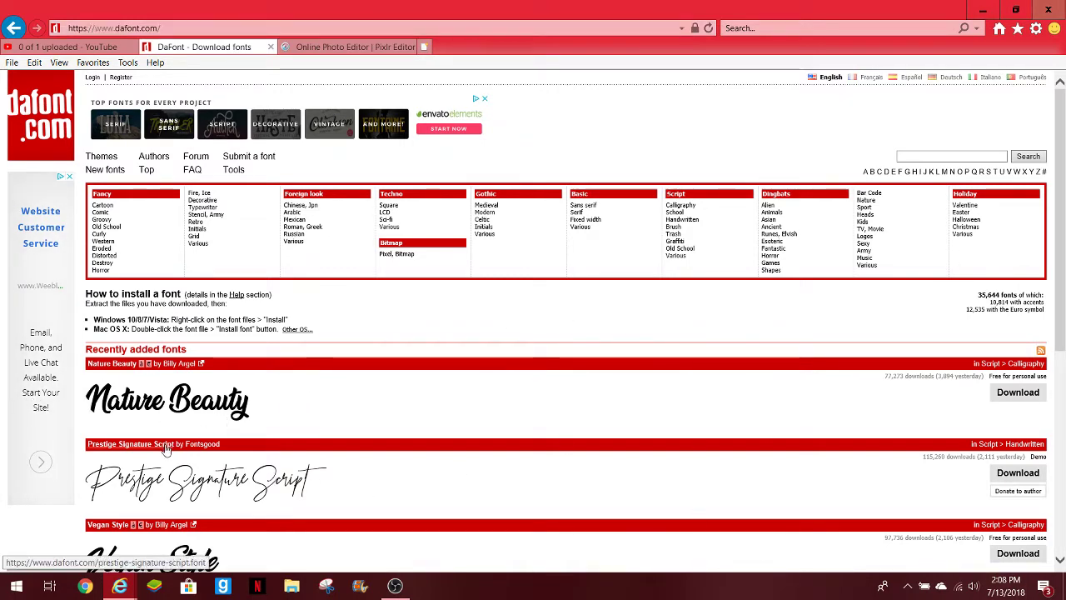
- Download the Schools Out!!! font and save schools_out.zip to the computer
scroll(175, 400, down, 3)
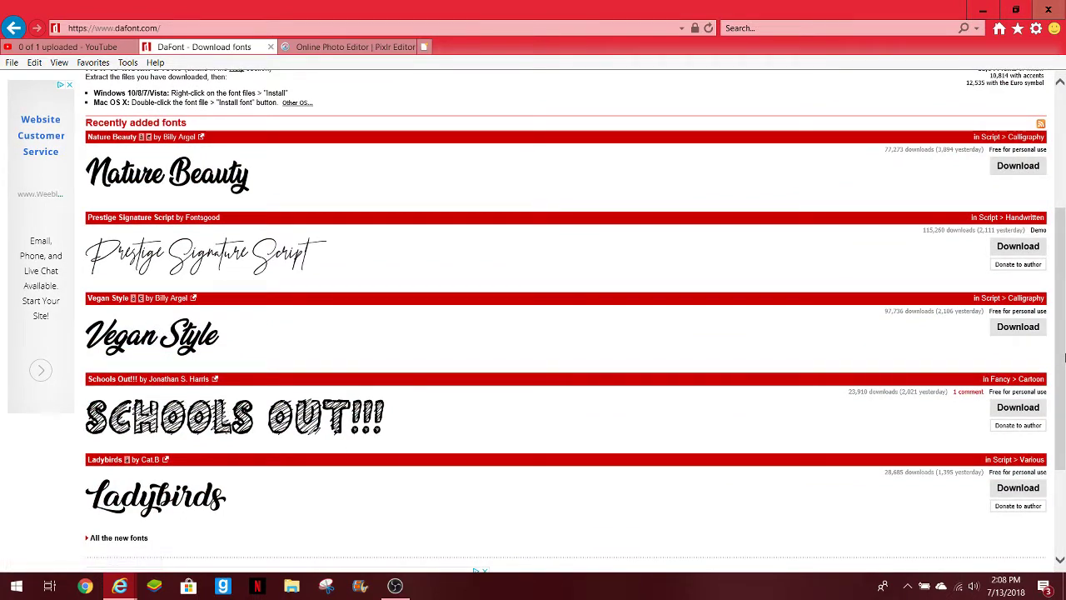
click(1000, 412)
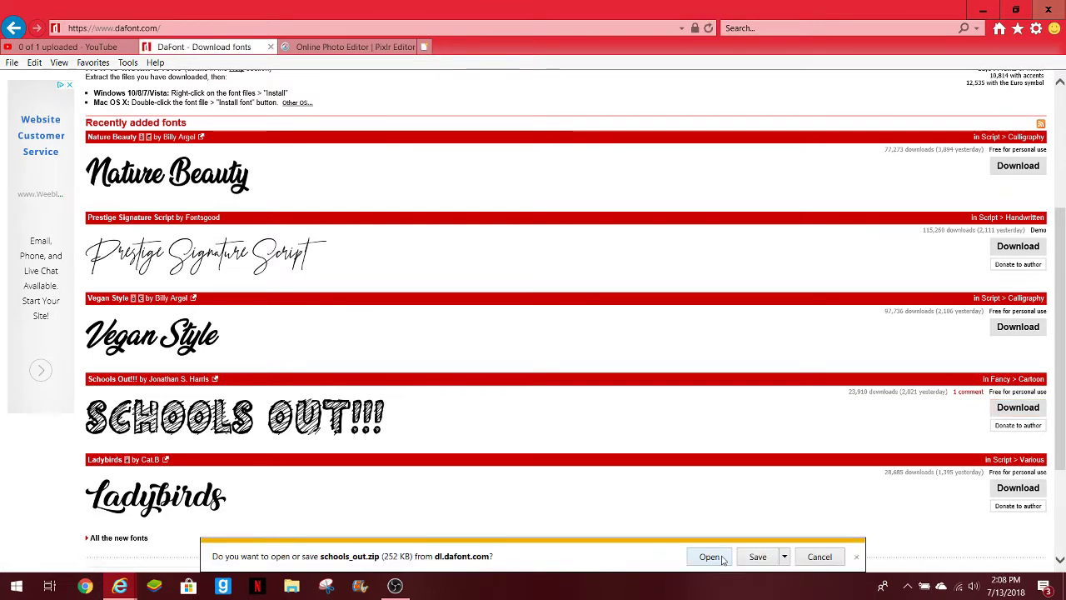
click(760, 557)
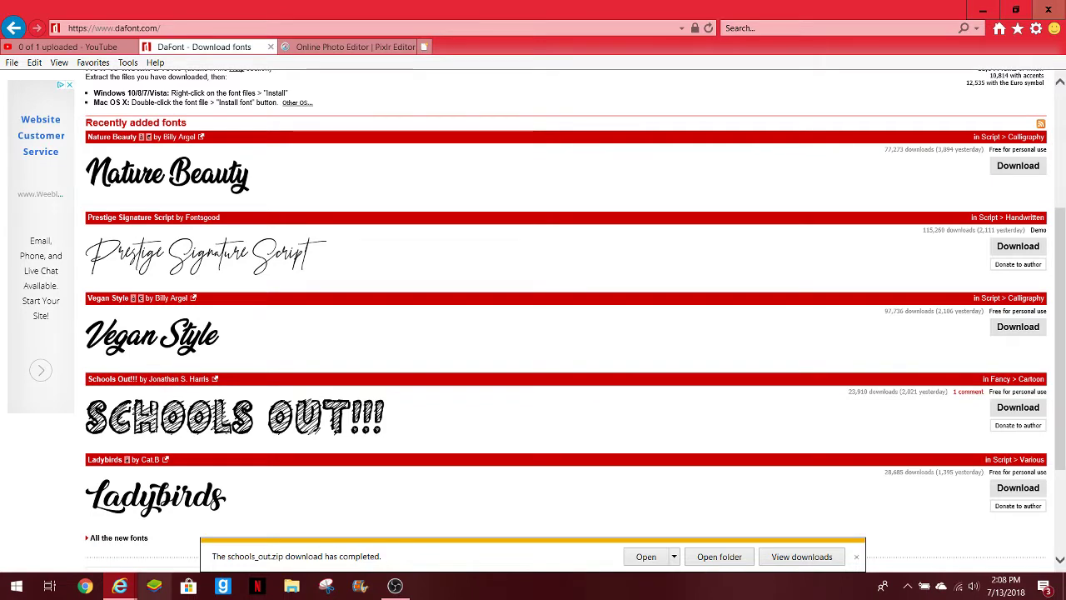
click(16, 586)
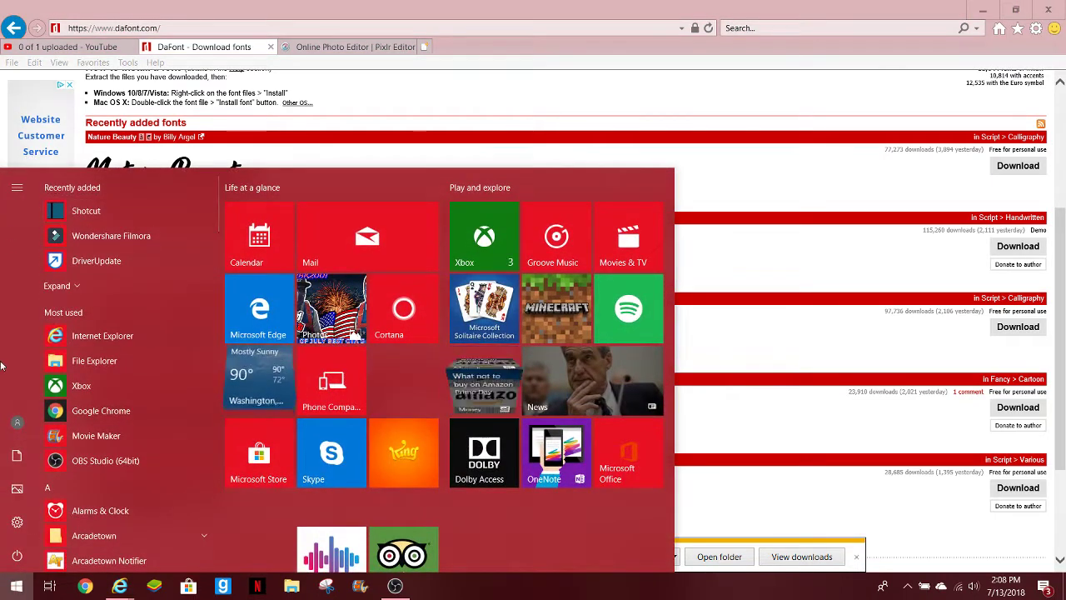
- Search Start for 'CONT' and reach Control Panel's Fonts page under Appearance and Personalization
text(CONT)
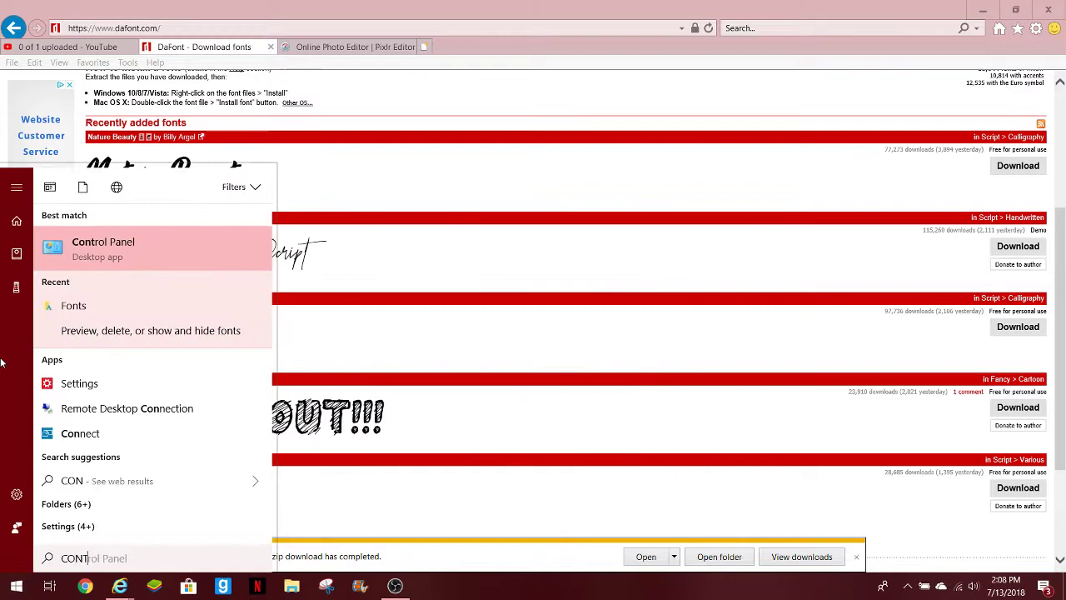
click(97, 243)
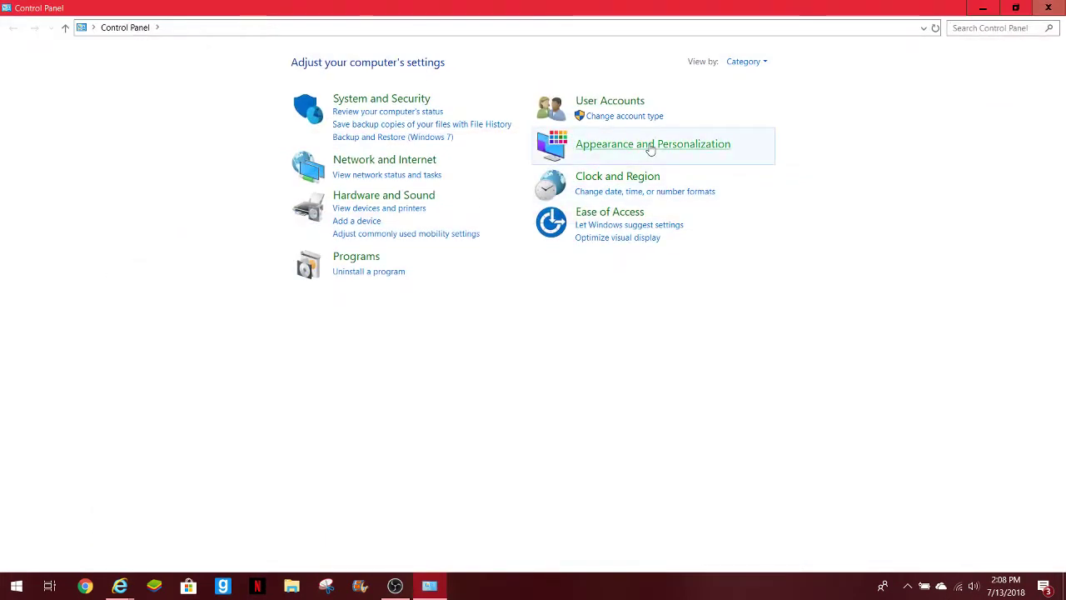
click(649, 147)
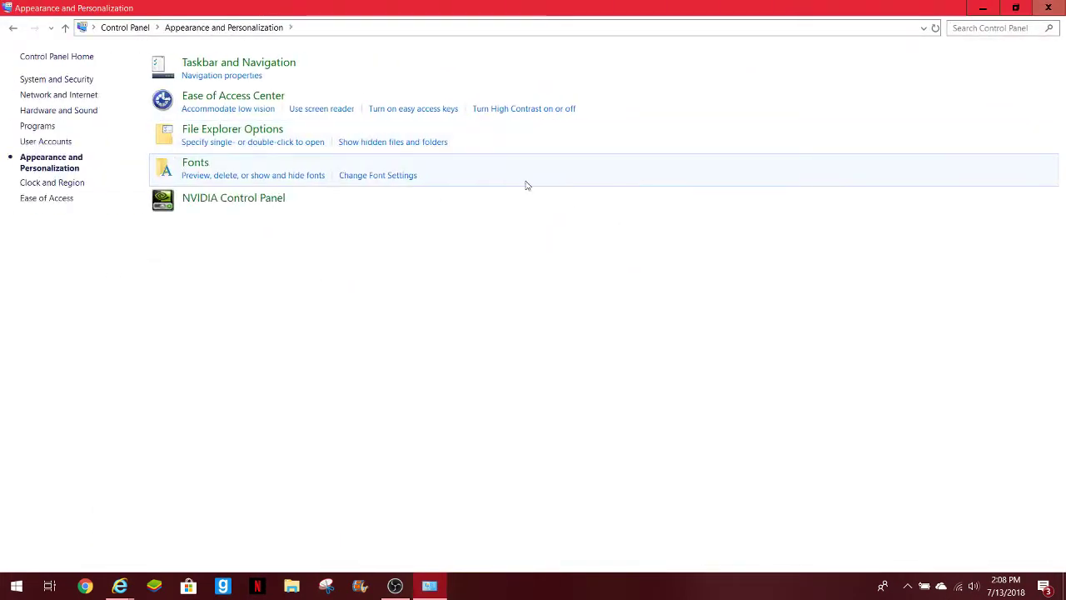
click(190, 172)
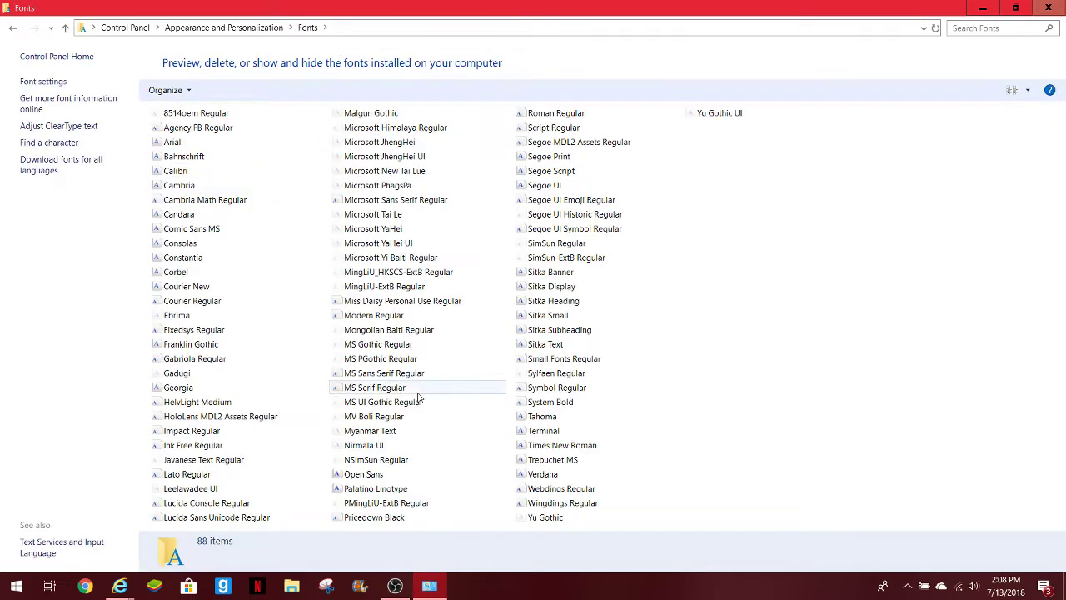
click(289, 585)
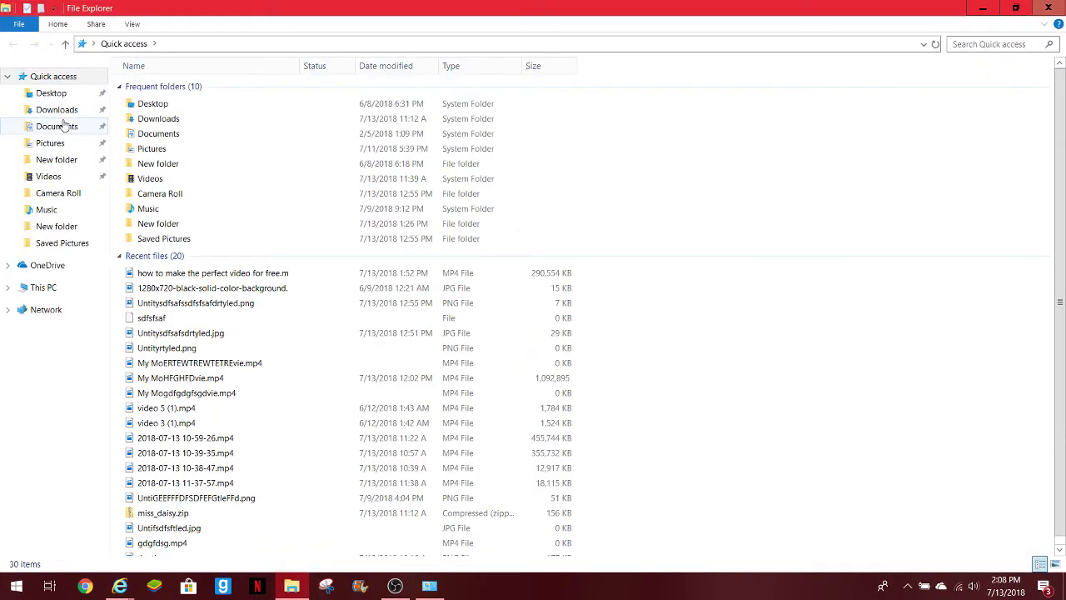
- Open the schools_out.zip archive from the Downloads folder
click(58, 110)
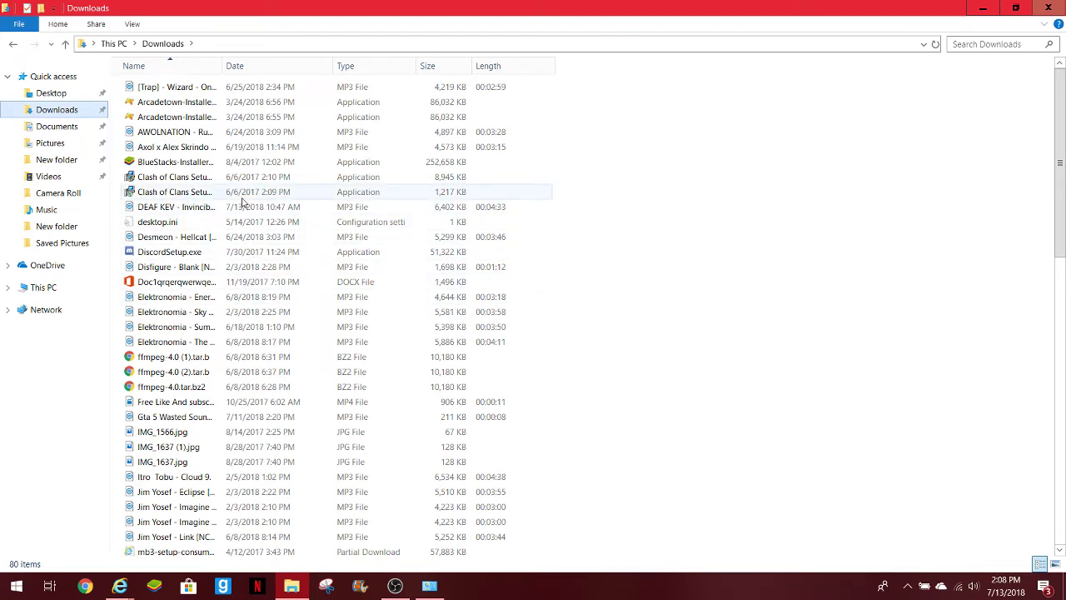
scroll(250, 275, down, 4)
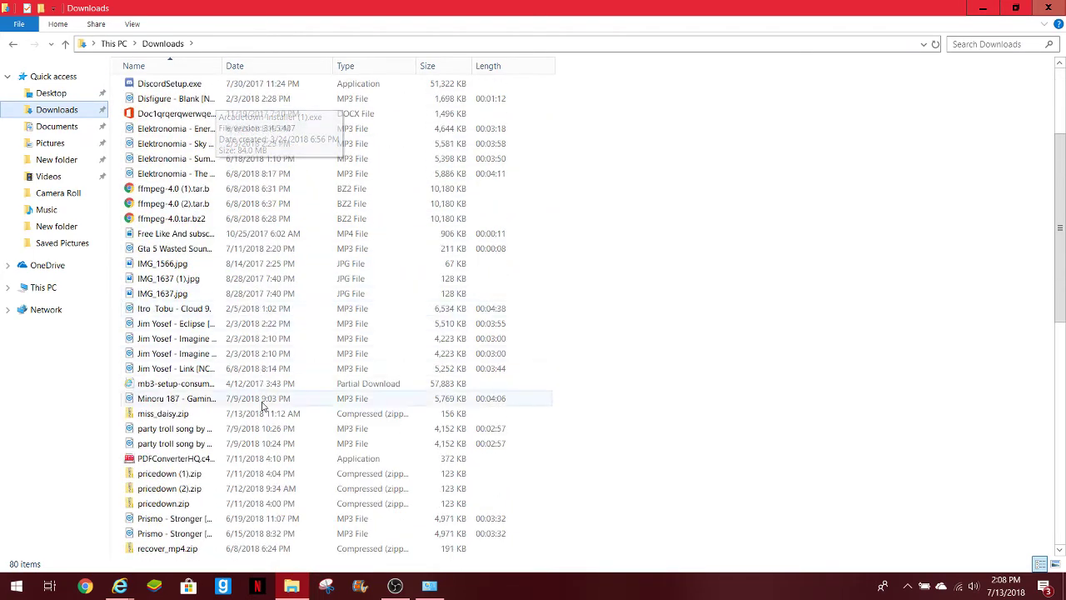
scroll(262, 417, down, 6)
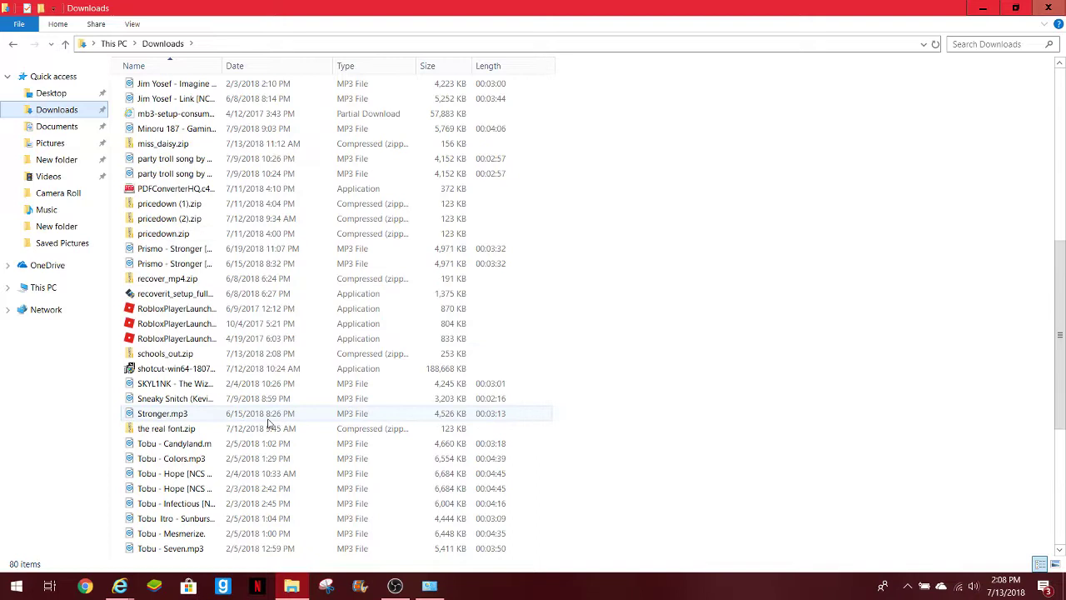
click(223, 354)
double_click(223, 354)
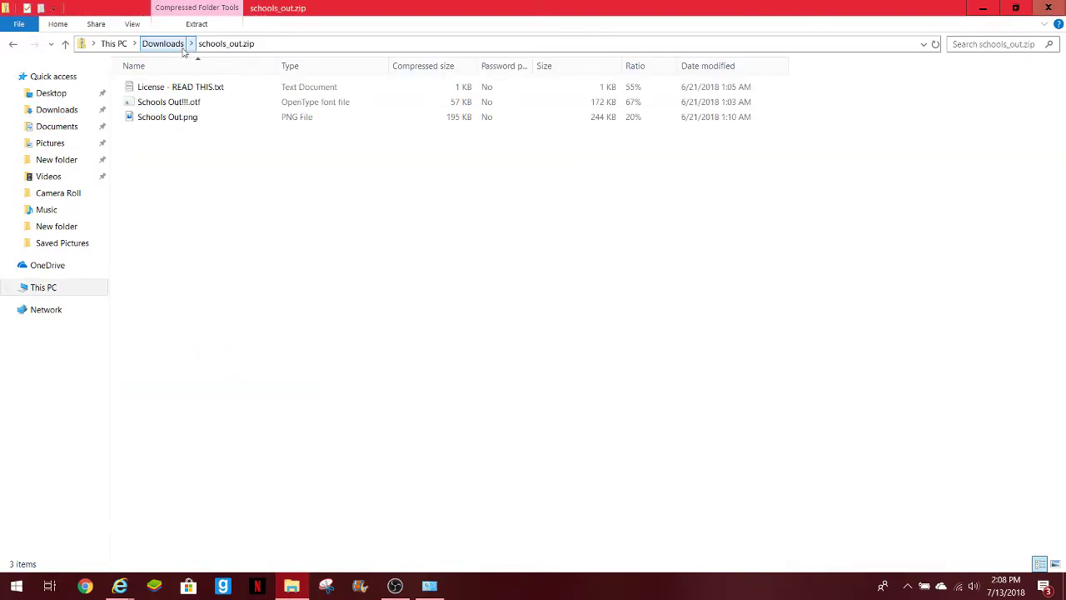
- Restore the archive window and drag Schools Out!!!.otf toward the Fonts list
click(1015, 8)
drag(749, 62, 759, 49)
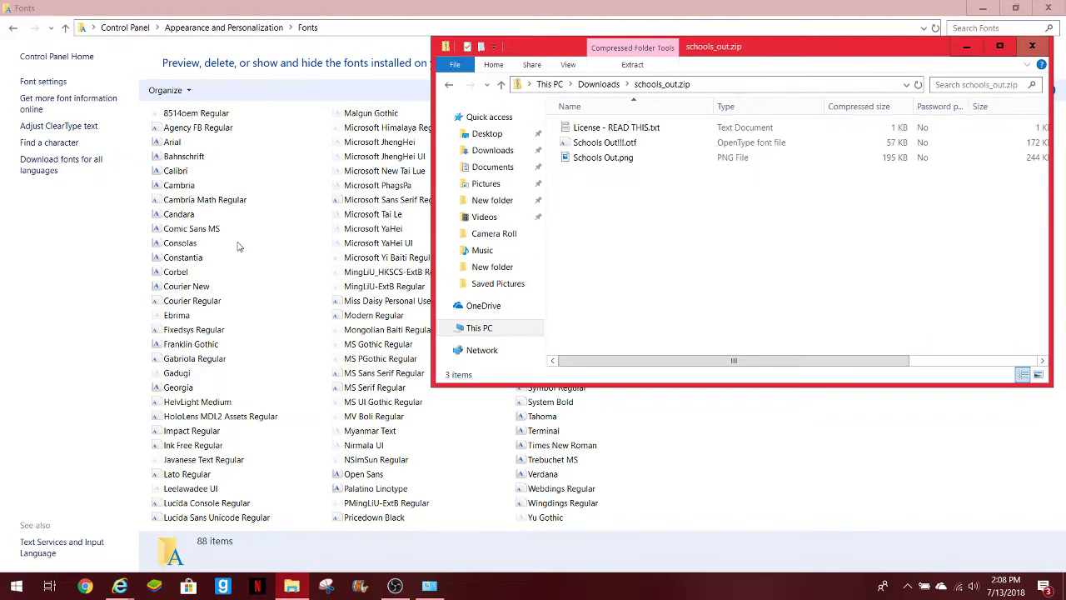
drag(601, 142, 687, 478)
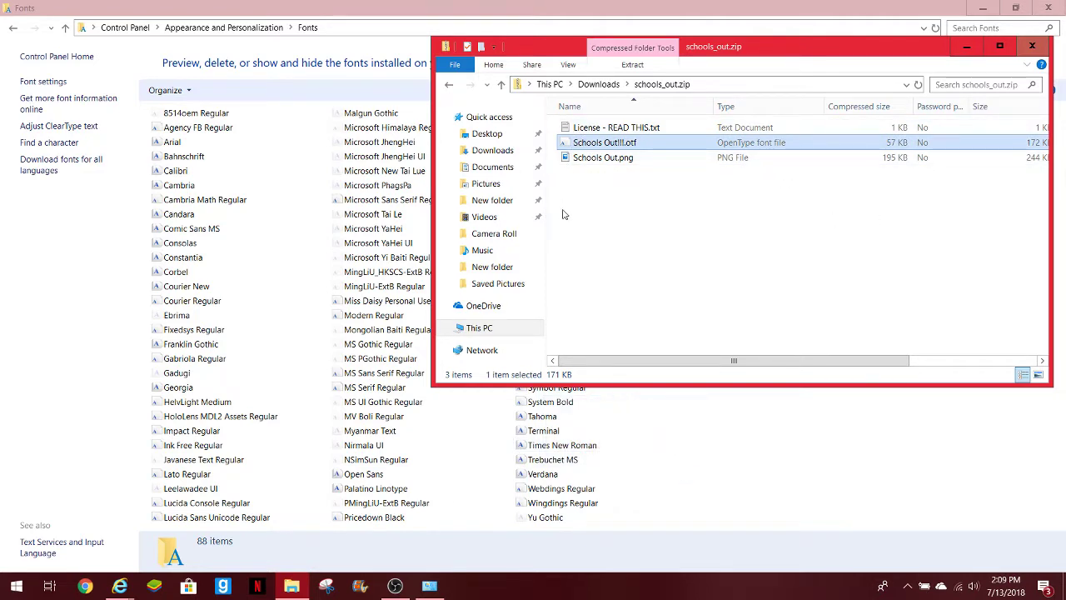
- Install Schools Out!!!.otf through Font Viewer, then close the viewer and the zip window
double_click(569, 147)
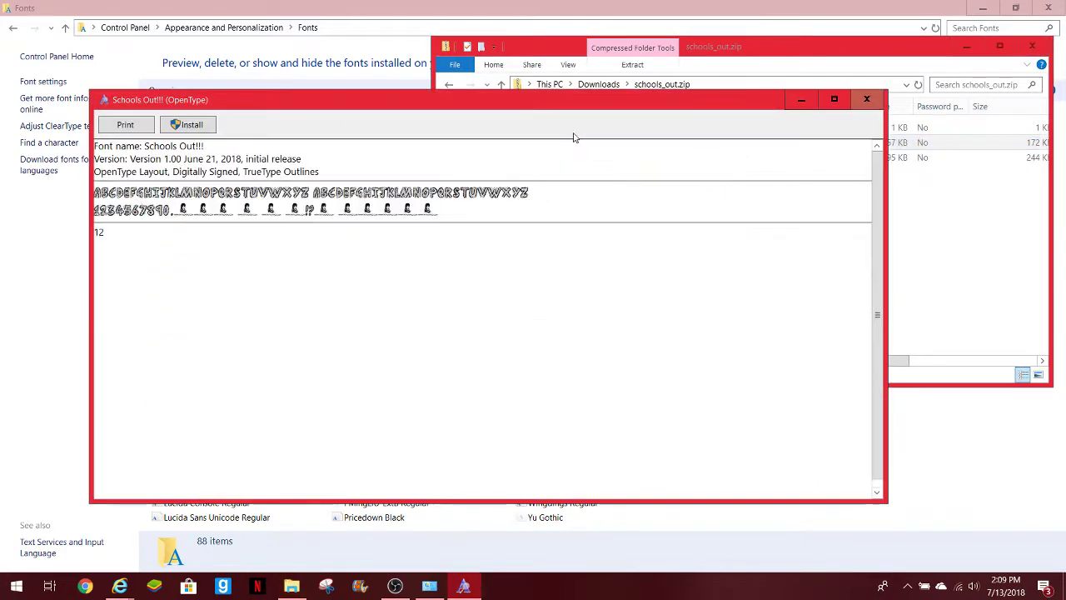
click(193, 125)
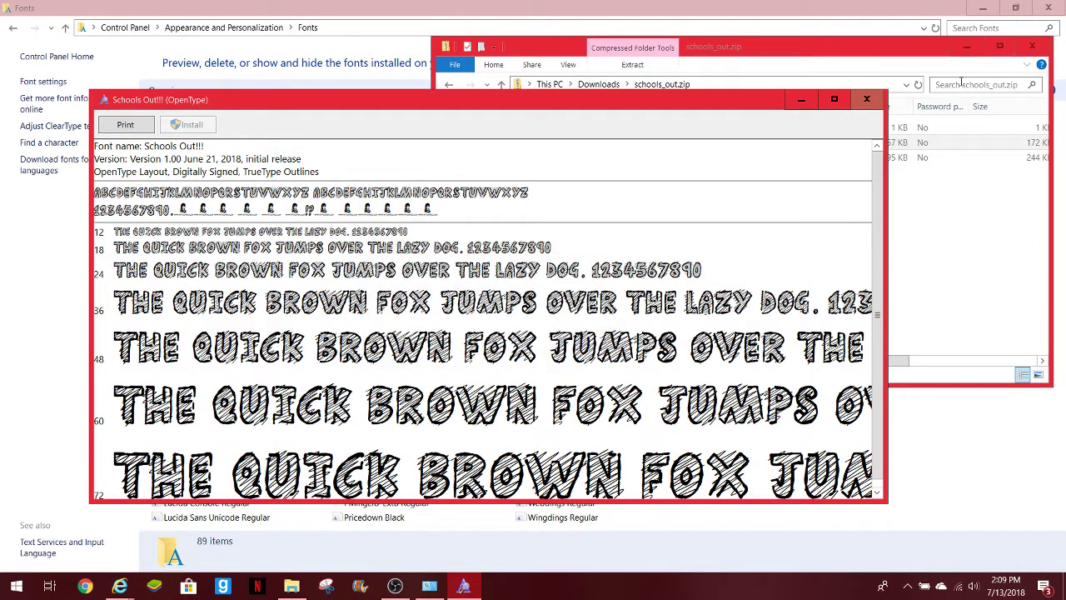
click(866, 99)
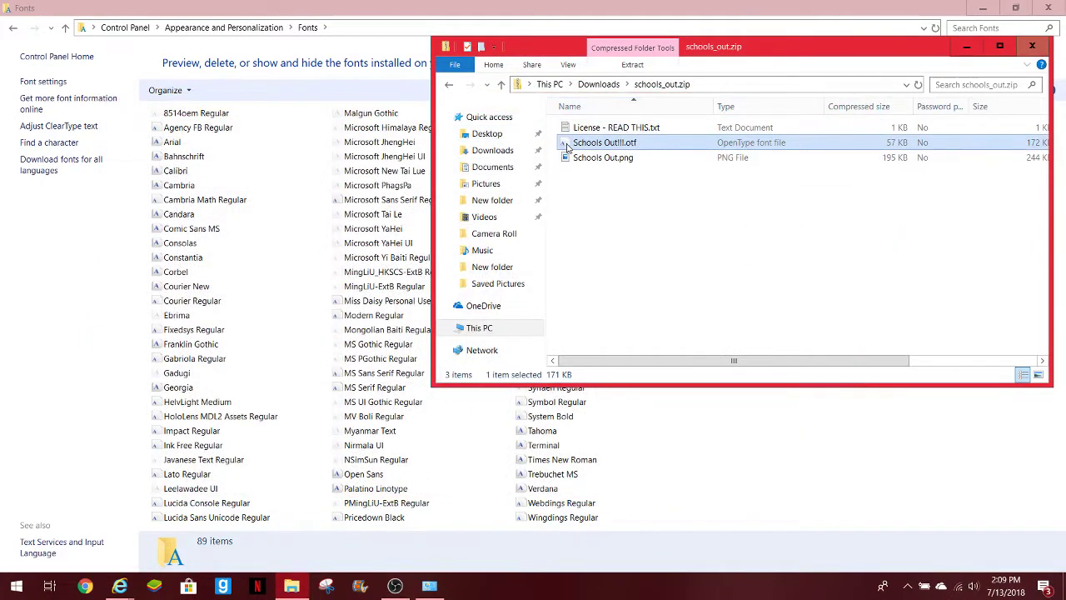
drag(566, 143, 673, 523)
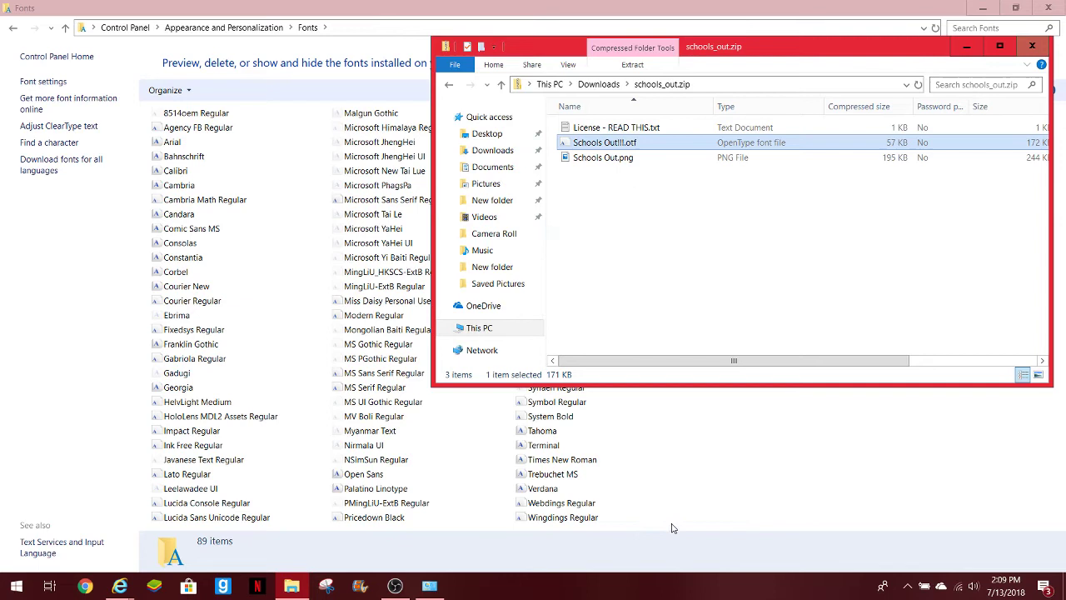
click(1032, 45)
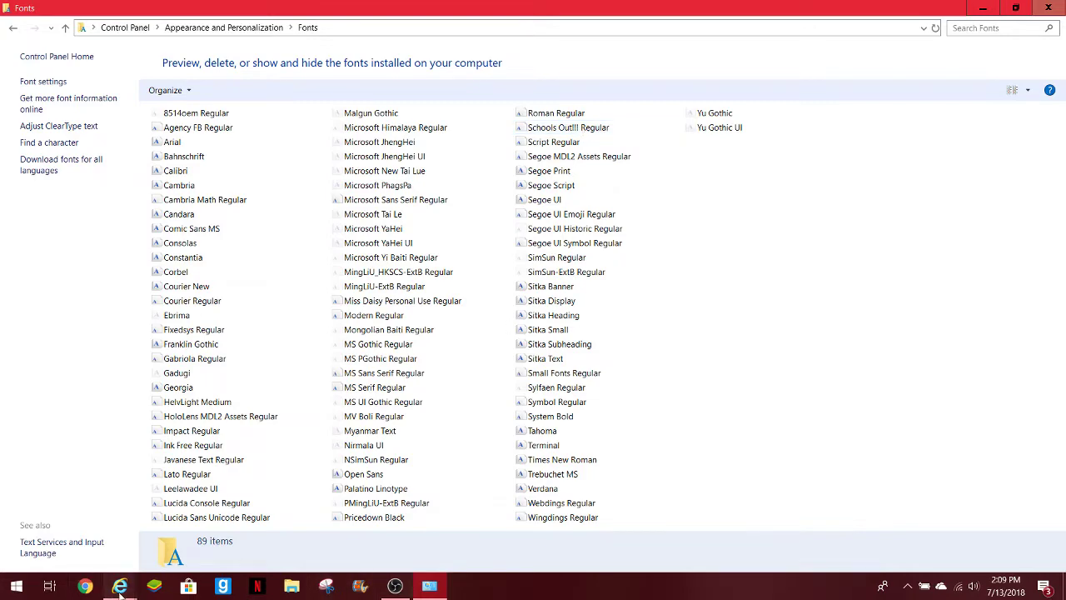
- Switch to Pixlr Editor and start a text box on the canvas with the Text tool
mouse_move(120, 586)
click(375, 524)
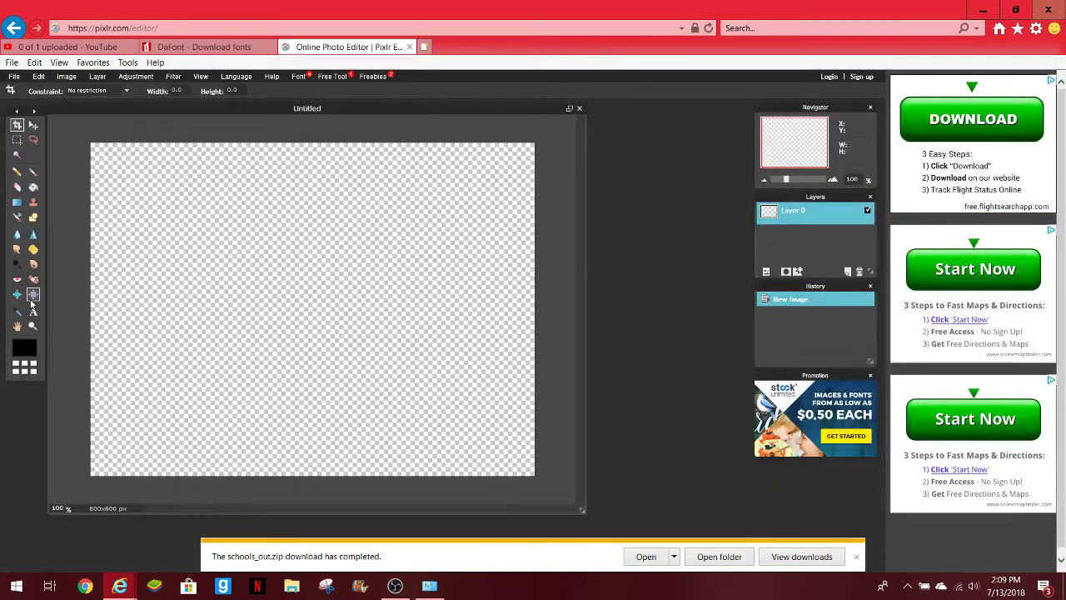
click(33, 312)
click(242, 321)
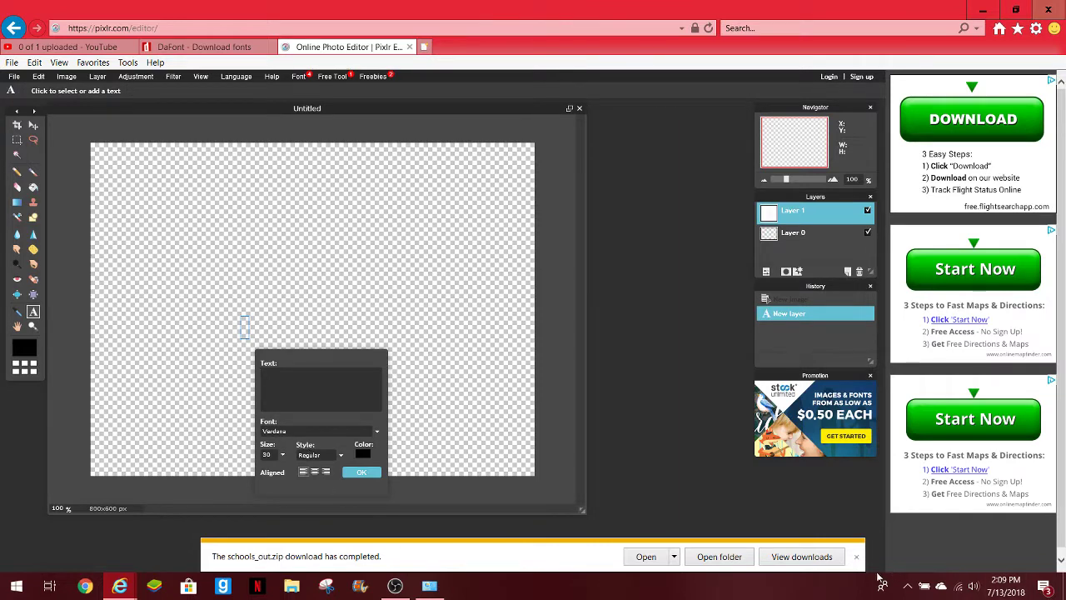
click(856, 557)
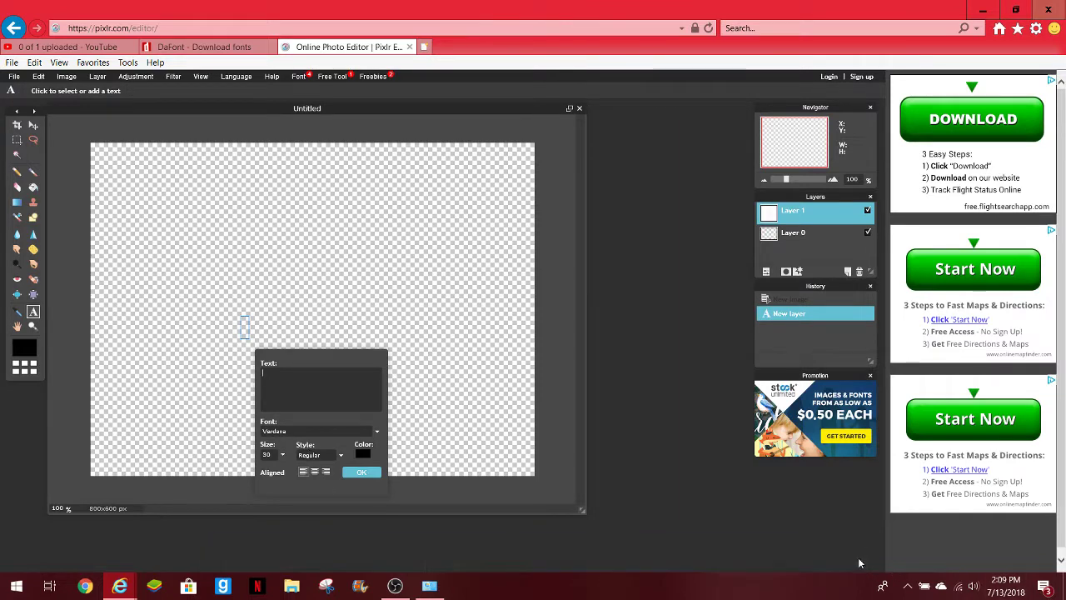
- Set the text style to Bold and the font to Schools Out!!!
click(318, 456)
click(310, 476)
click(308, 430)
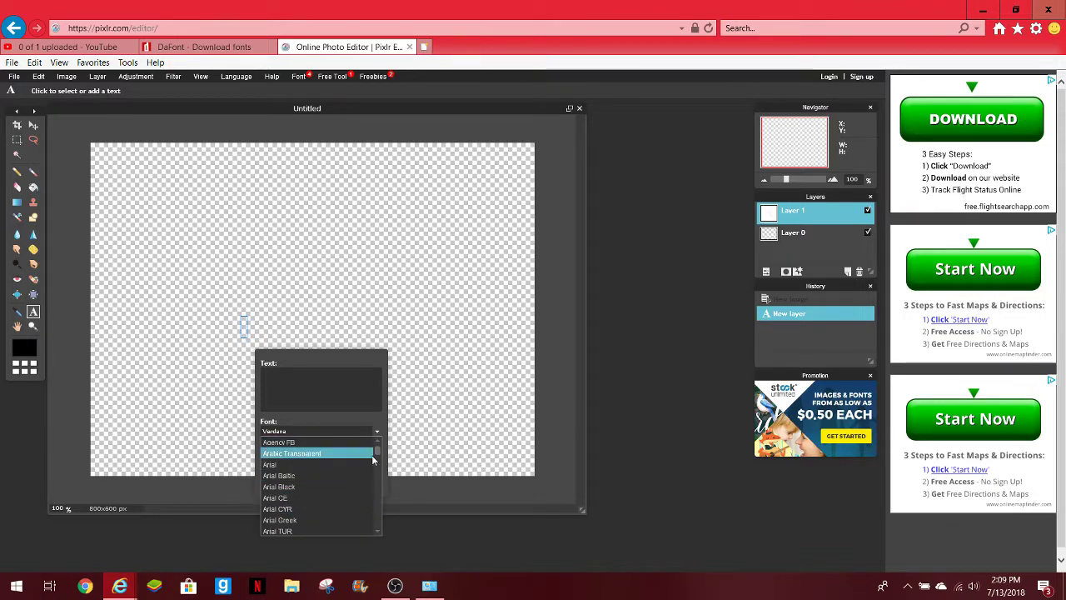
drag(376, 454, 372, 500)
scroll(371, 501, down, 5)
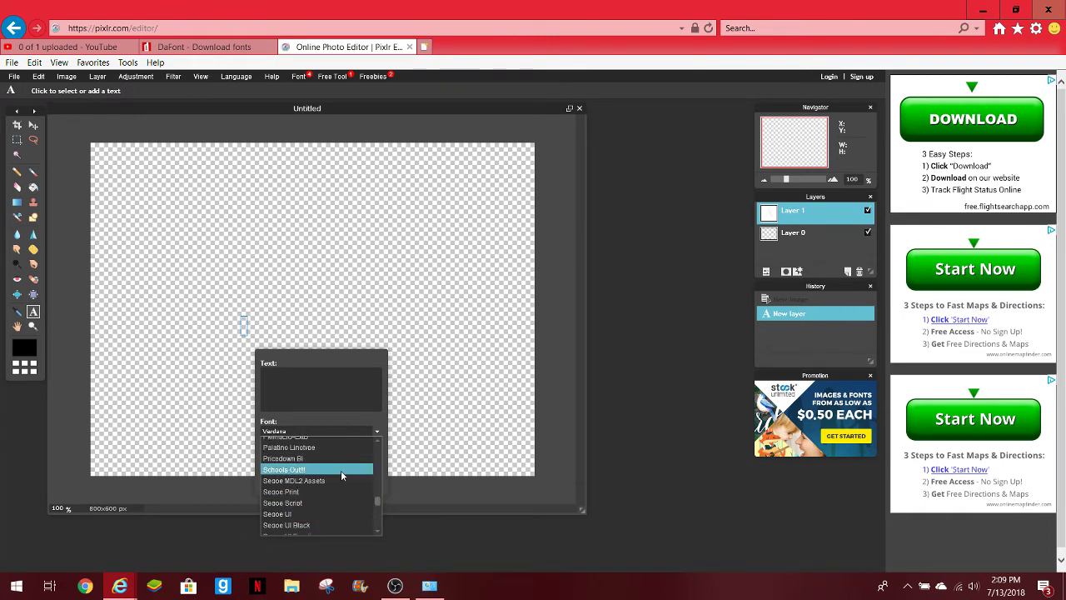
click(340, 470)
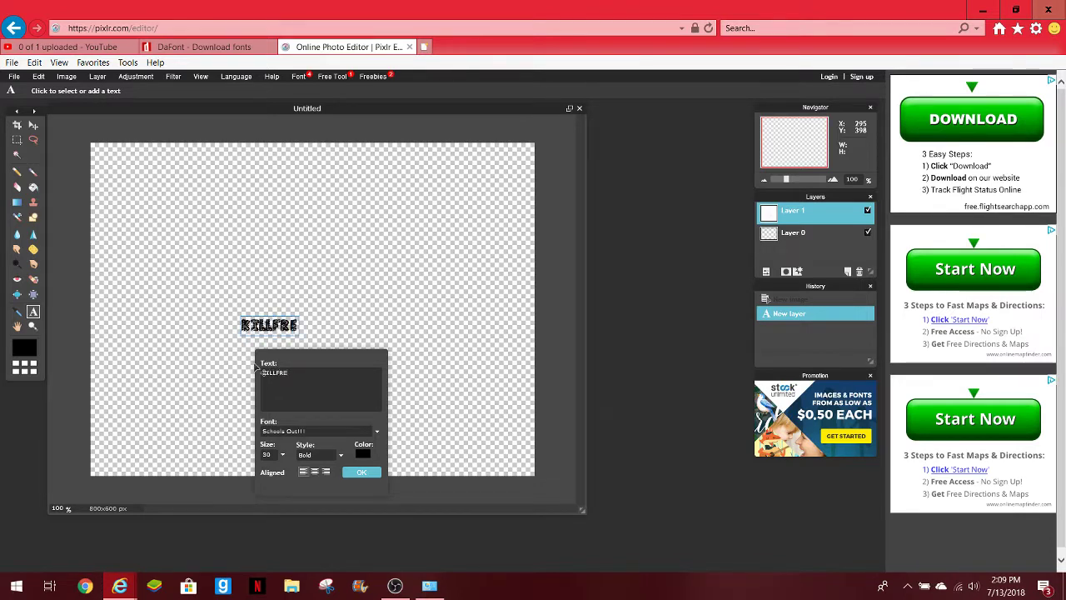
- Complete the text as KILLFREAK2001, set size 120, and drag it to the canvas top
text(AK2001)
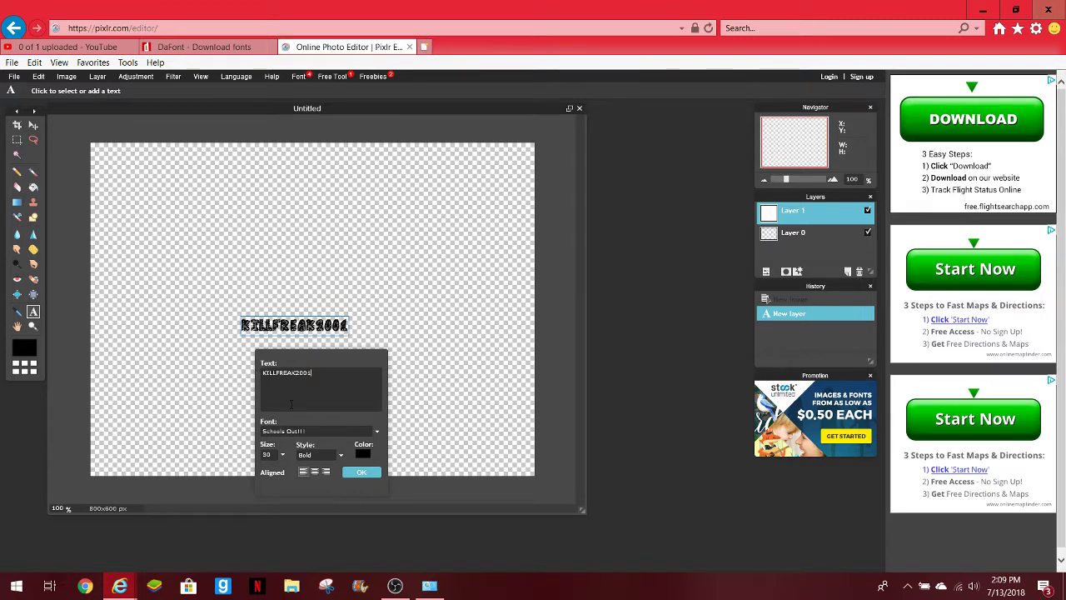
click(311, 457)
click(273, 458)
key(BackSpace)
key(BackSpace)
text(120)
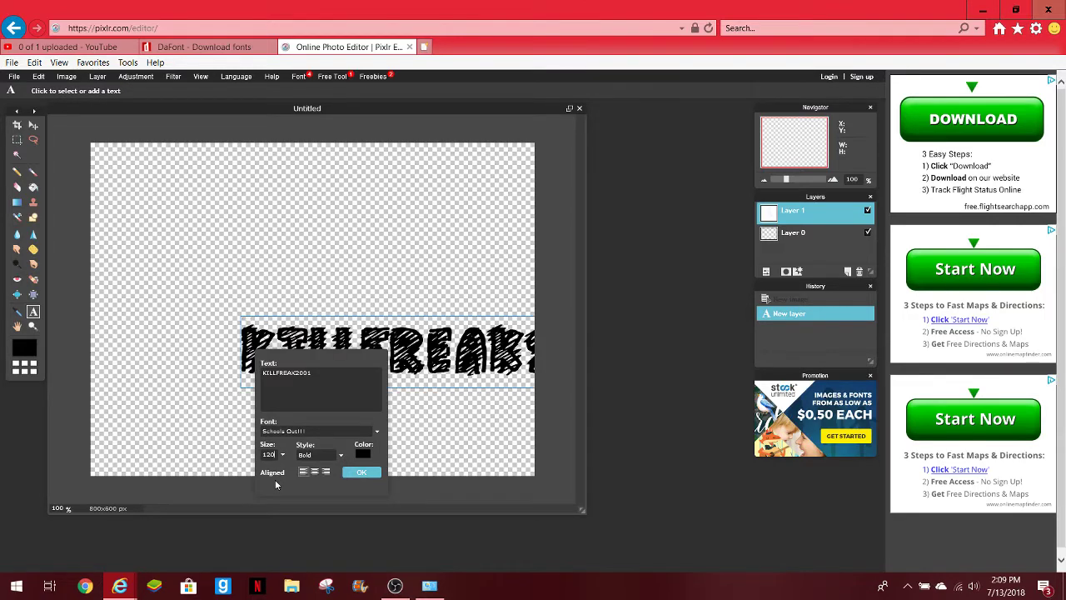
drag(408, 383, 280, 181)
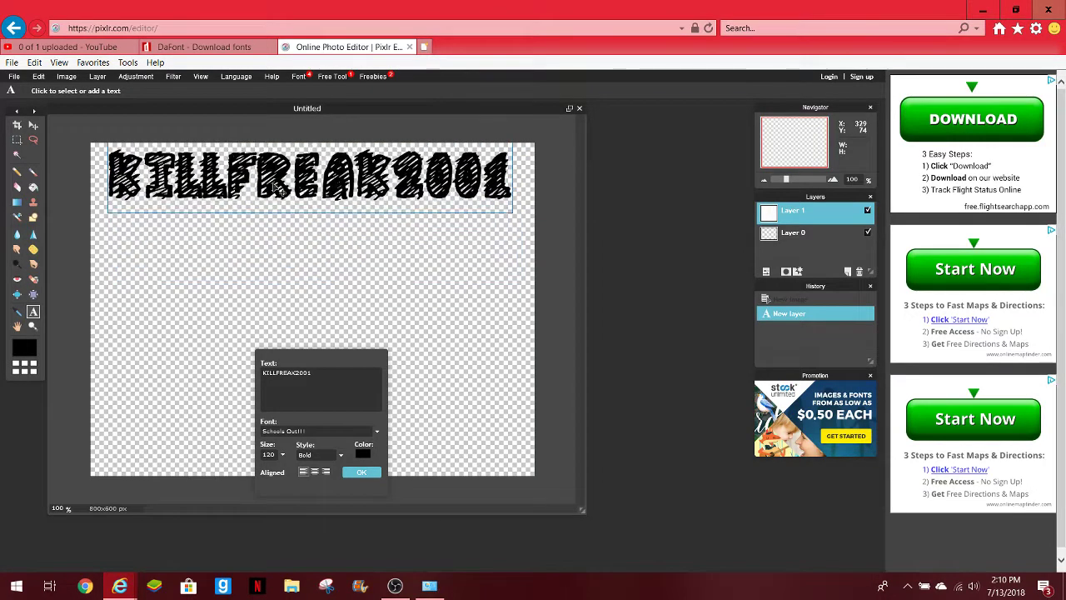
click(371, 474)
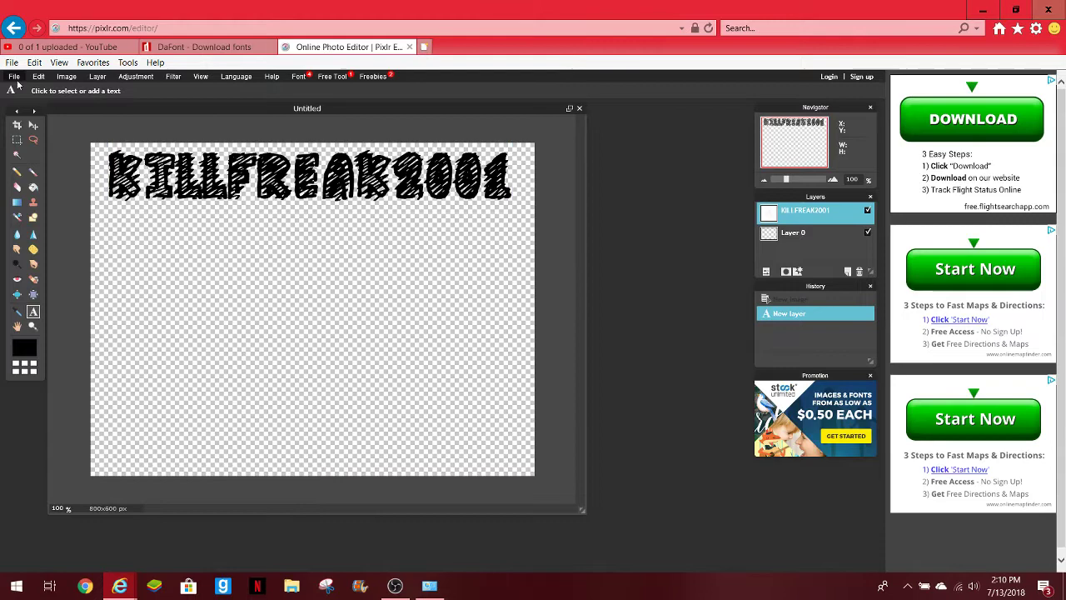
click(34, 124)
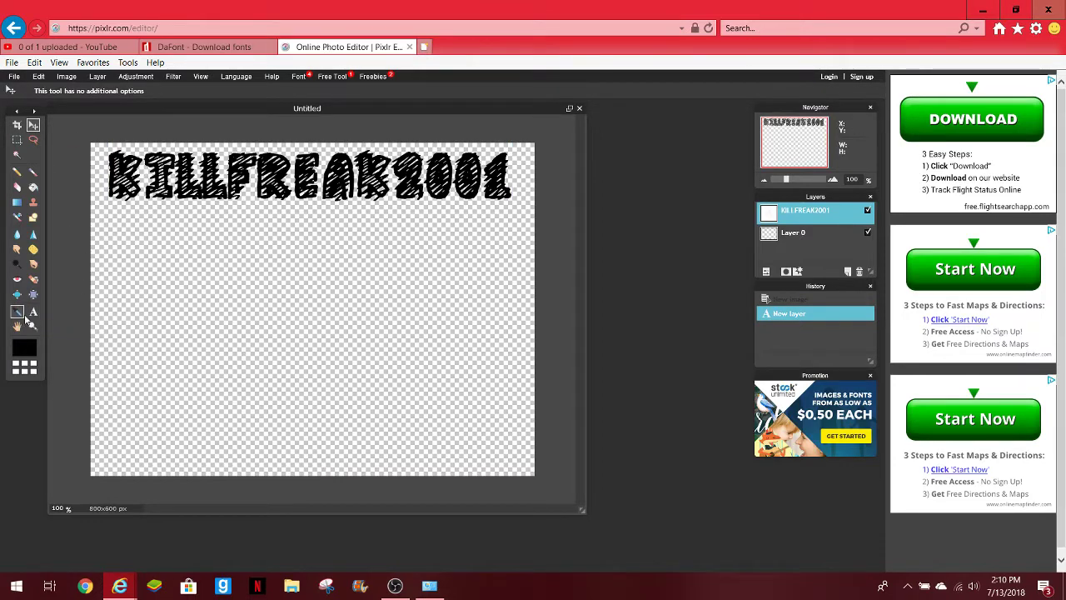
click(34, 312)
click(181, 311)
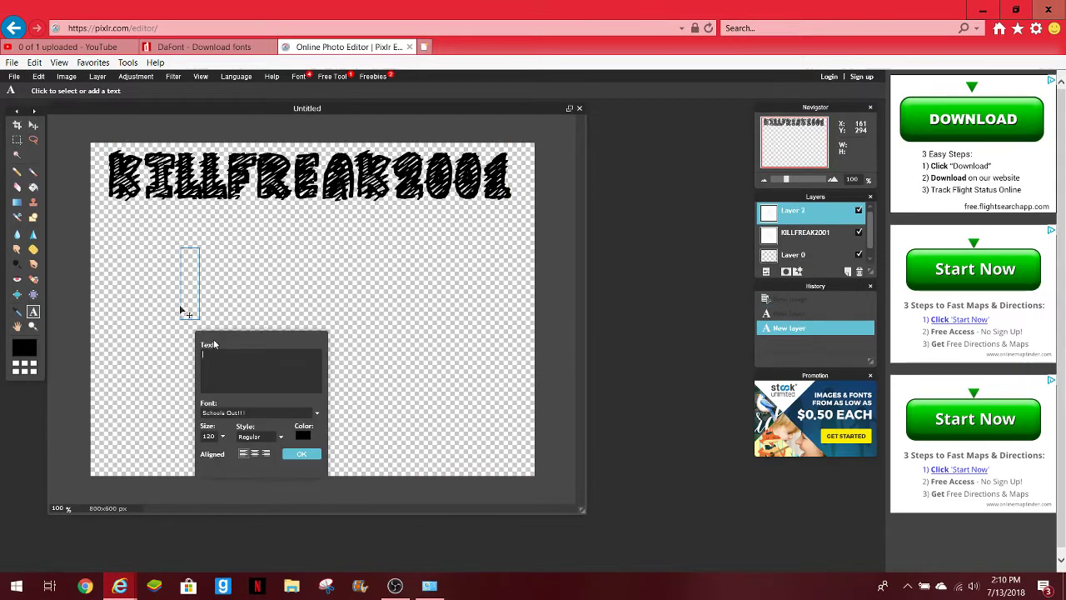
click(247, 412)
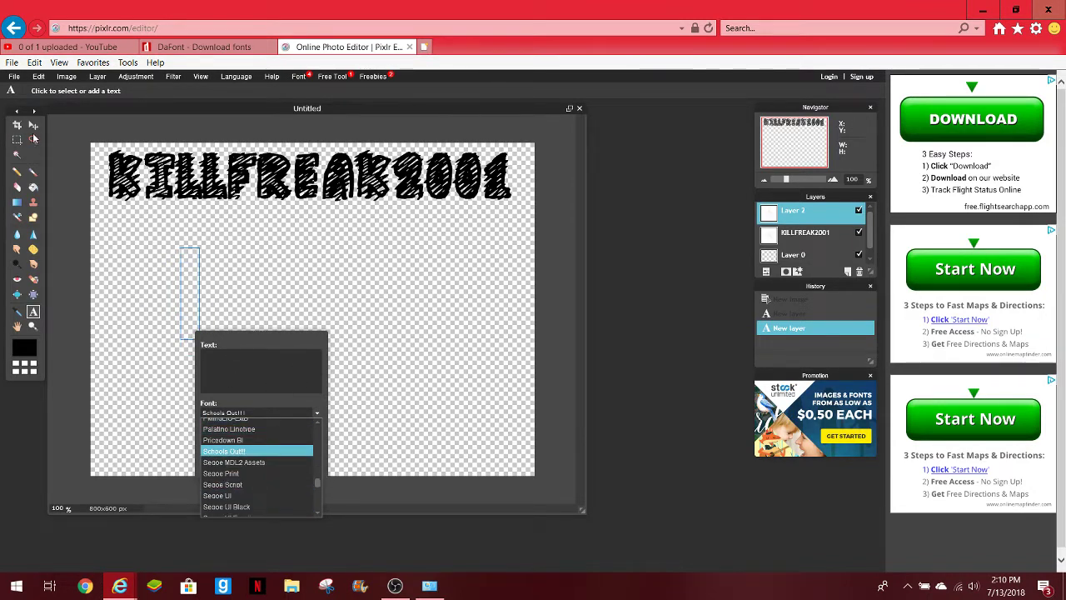
click(33, 125)
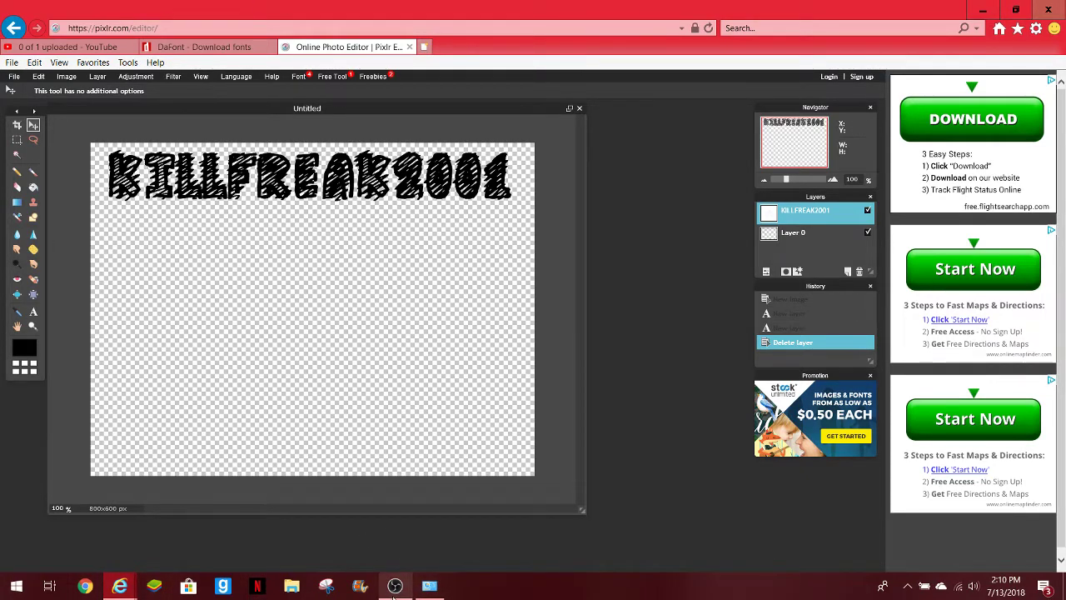
- Switch from Pixlr Editor to the OBS Studio window via the taskbar
mouse_move(393, 596)
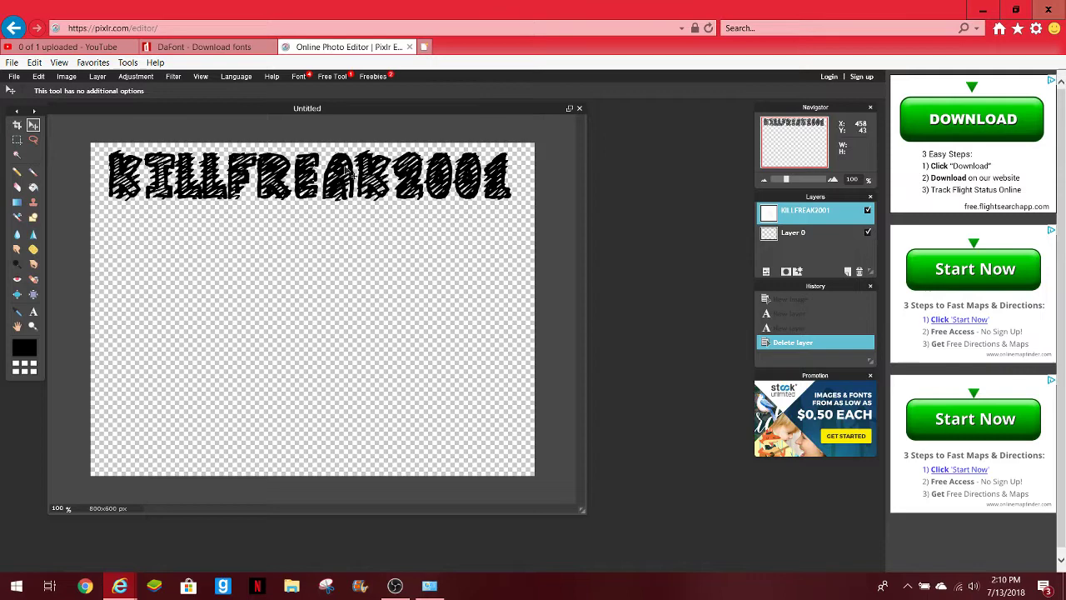
click(395, 585)
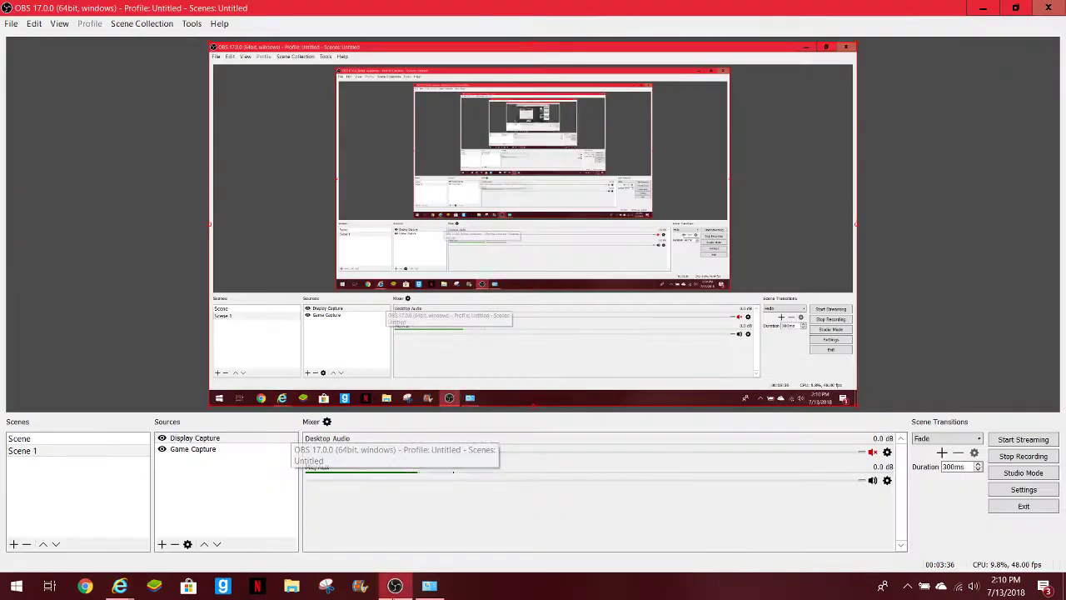